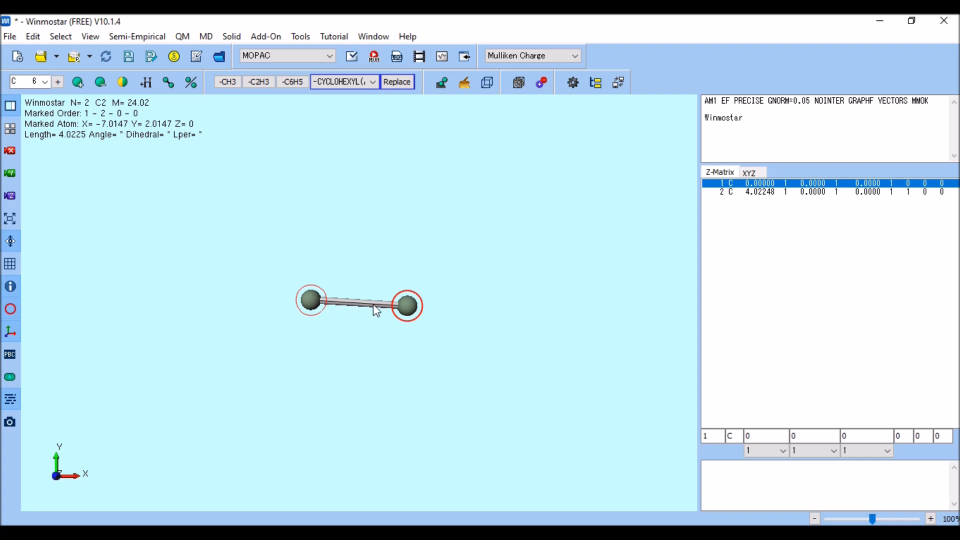
Add two hydrogen atoms to each carbon to build ethylene, and clean up the molecule's geometry
{"action": "scroll", "coordinate": [374, 307], "scroll_direction": "up", "scroll_amount": 3}
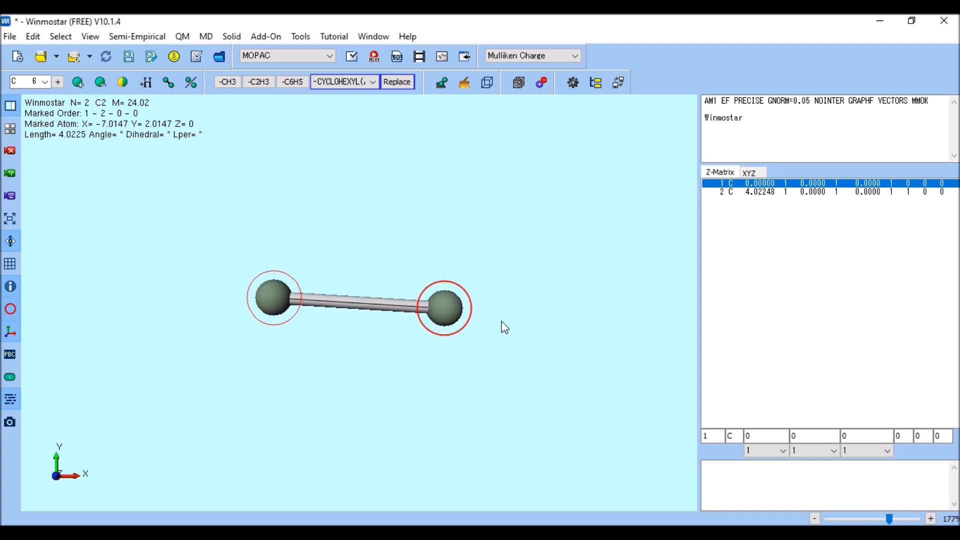
{"action": "left_click", "coordinate": [147, 82]}
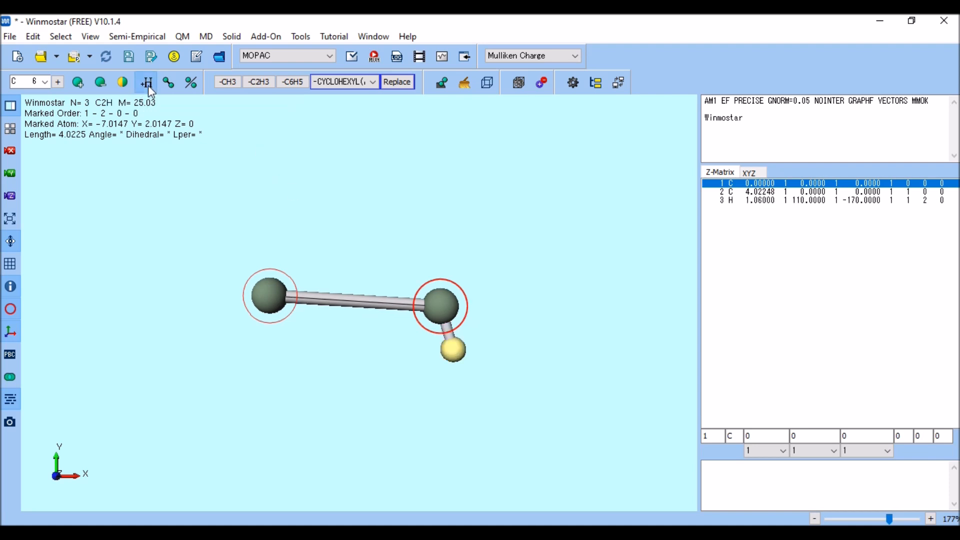
{"action": "left_click", "coordinate": [148, 85]}
{"action": "left_click", "coordinate": [256, 298]}
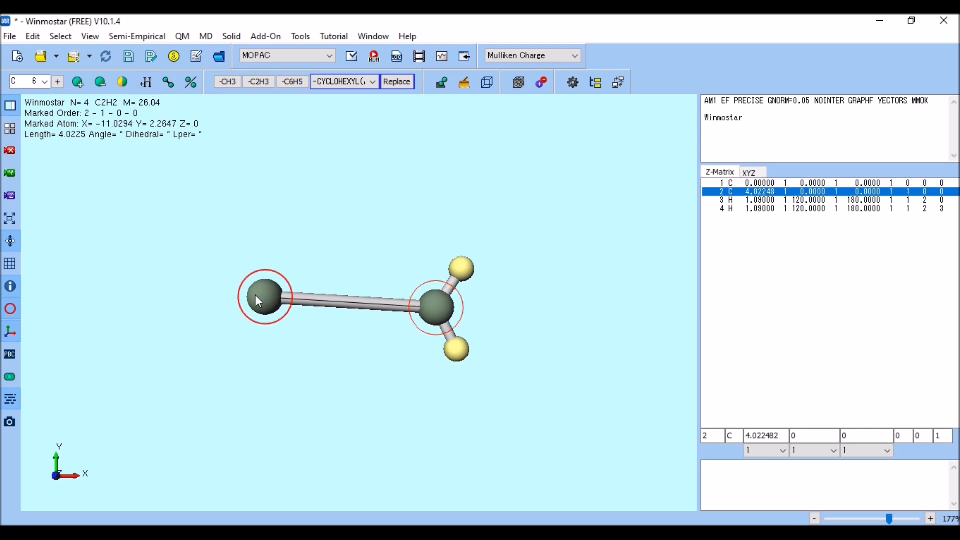
{"action": "left_click", "coordinate": [147, 84]}
{"action": "left_click", "coordinate": [148, 84]}
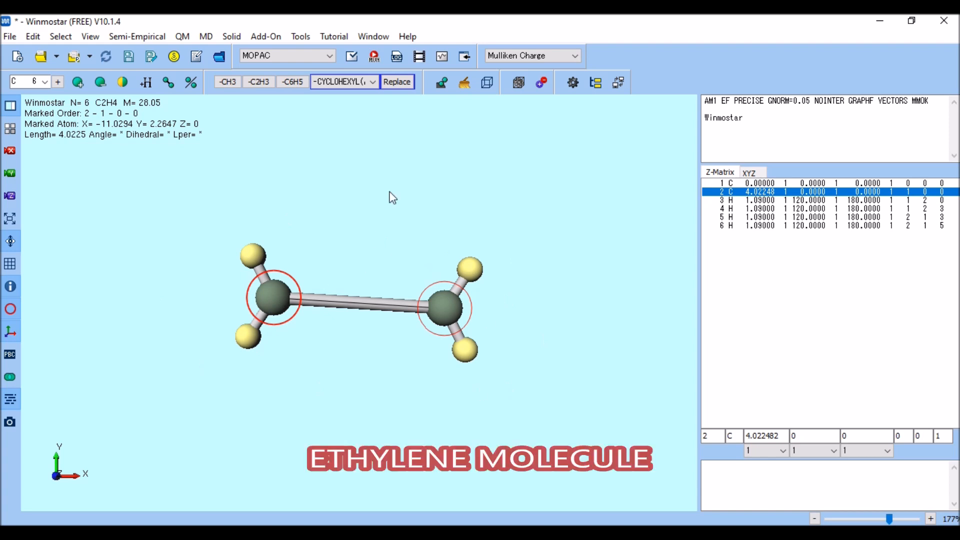
{"action": "left_click", "coordinate": [464, 85]}
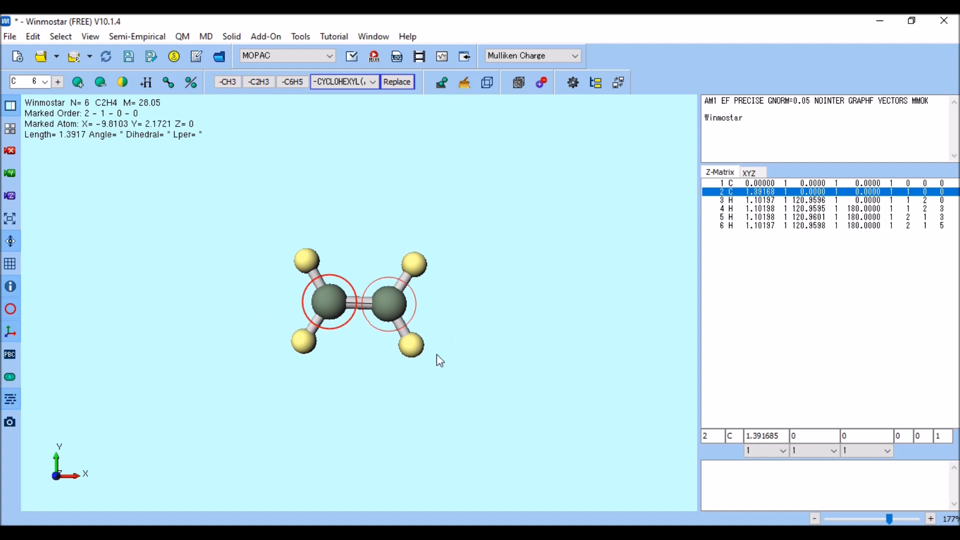
Open Point Group Analysis for ethylene and arrange its window beside the molecule with the symmetry element lists in view
{"action": "left_click", "coordinate": [302, 37]}
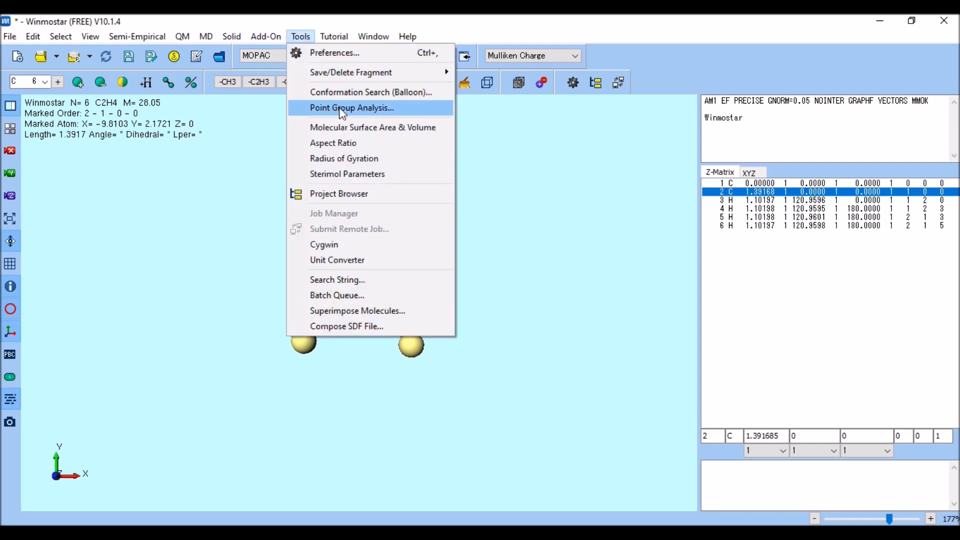
{"action": "left_click", "coordinate": [373, 111]}
{"action": "left_click_drag", "start_coordinate": [830, 23], "coordinate": [634, 62]}
{"action": "left_click_drag", "start_coordinate": [942, 207], "coordinate": [871, 206]}
{"action": "left_click_drag", "start_coordinate": [686, 56], "coordinate": [724, 58]}
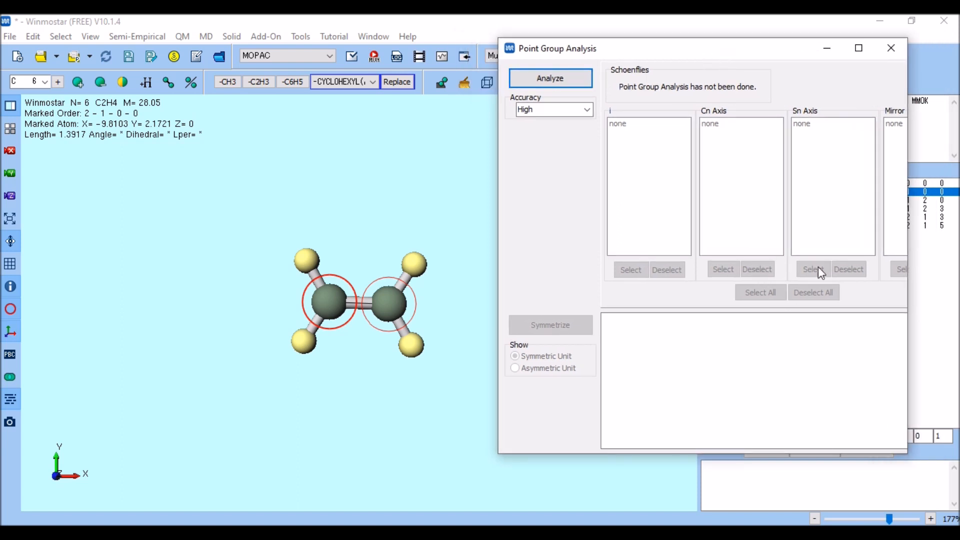
{"action": "left_click_drag", "start_coordinate": [908, 200], "coordinate": [956, 204]}
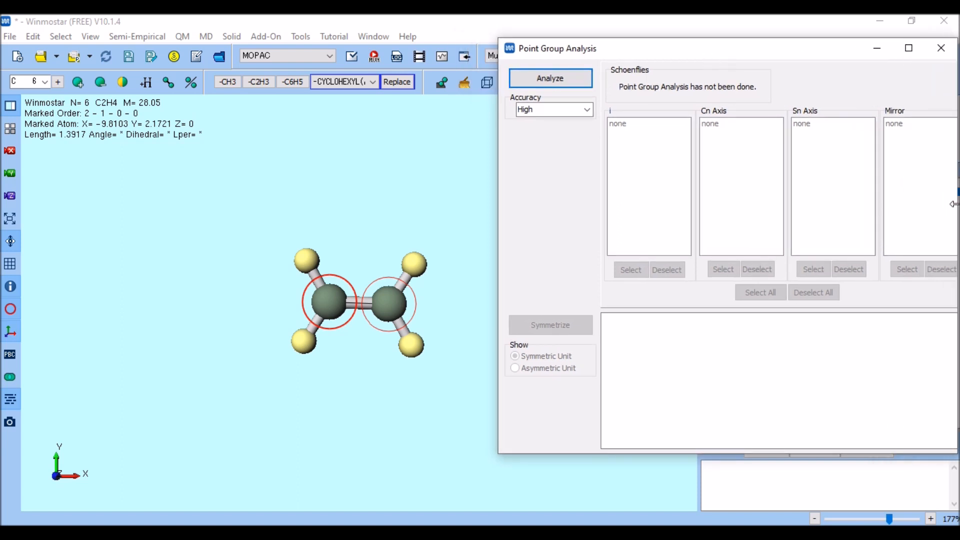
Run the point group analysis of ethylene with High accuracy and inspect the symmetry elements in 3D
{"action": "left_click", "coordinate": [550, 109]}
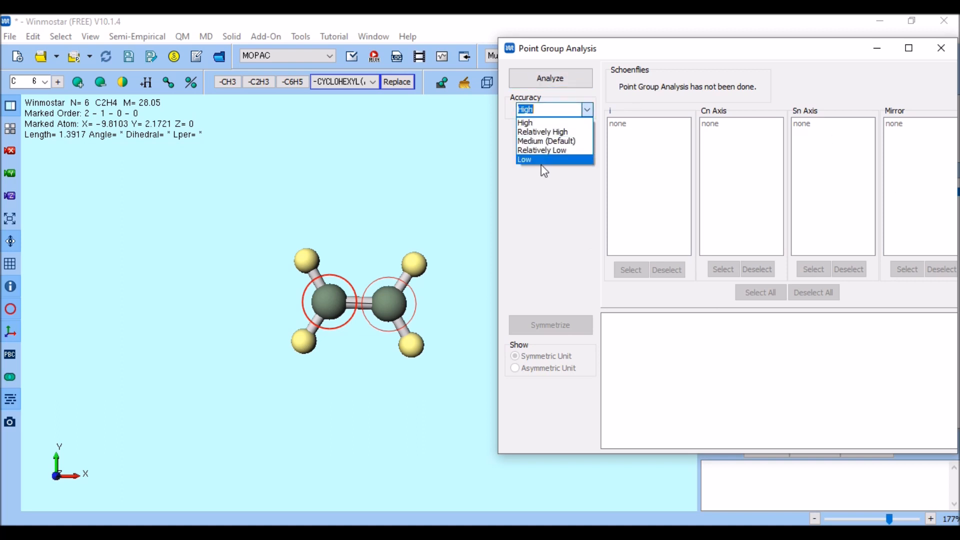
{"action": "left_click", "coordinate": [540, 123]}
{"action": "left_click", "coordinate": [552, 79]}
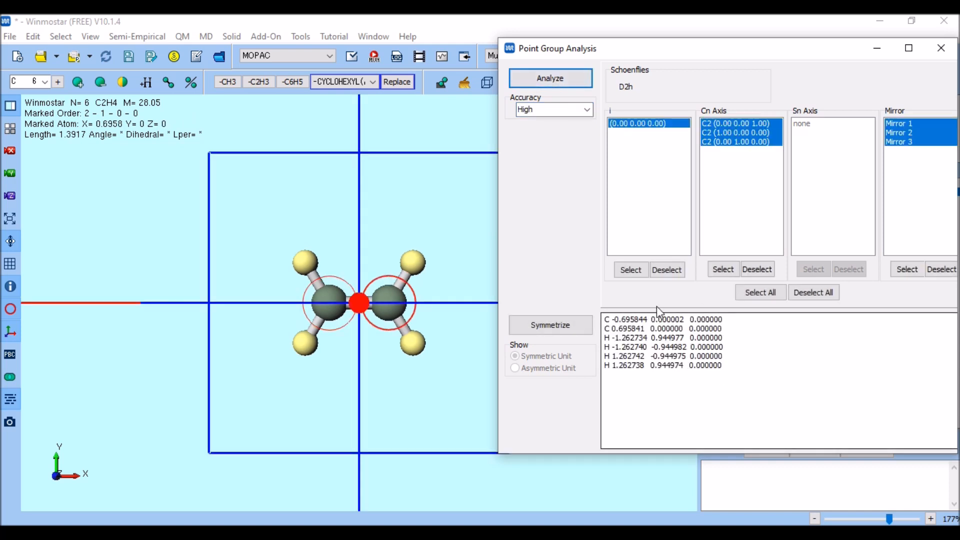
{"action": "left_click_drag", "start_coordinate": [411, 235], "coordinate": [396, 285]}
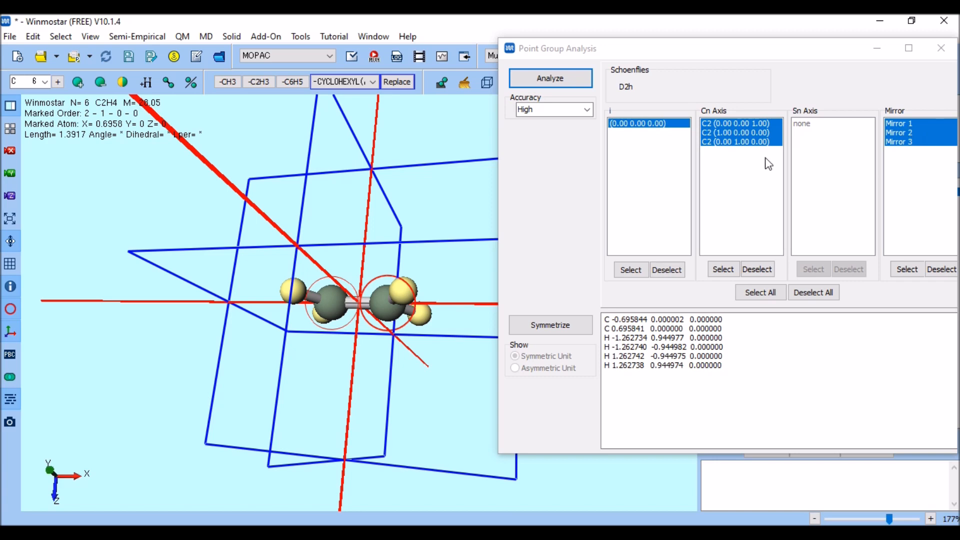
Hide the inversion centre, the three C2 axes and Mirror 1, 2 and 3 from the ethylene model
{"action": "left_click", "coordinate": [666, 124]}
{"action": "left_click", "coordinate": [735, 124]}
{"action": "left_click", "coordinate": [735, 132]}
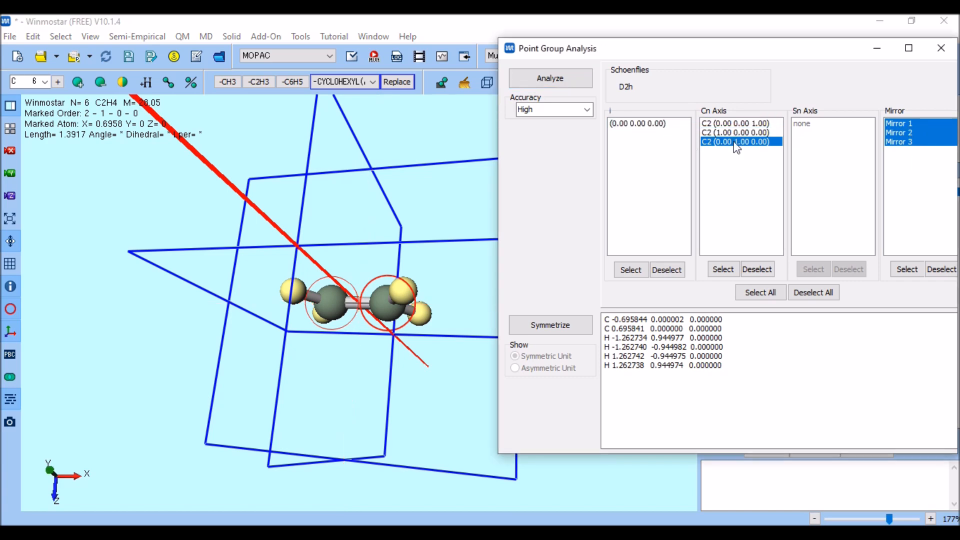
{"action": "left_click", "coordinate": [735, 141]}
{"action": "left_click", "coordinate": [900, 124]}
{"action": "left_click", "coordinate": [904, 133]}
{"action": "left_click", "coordinate": [905, 142]}
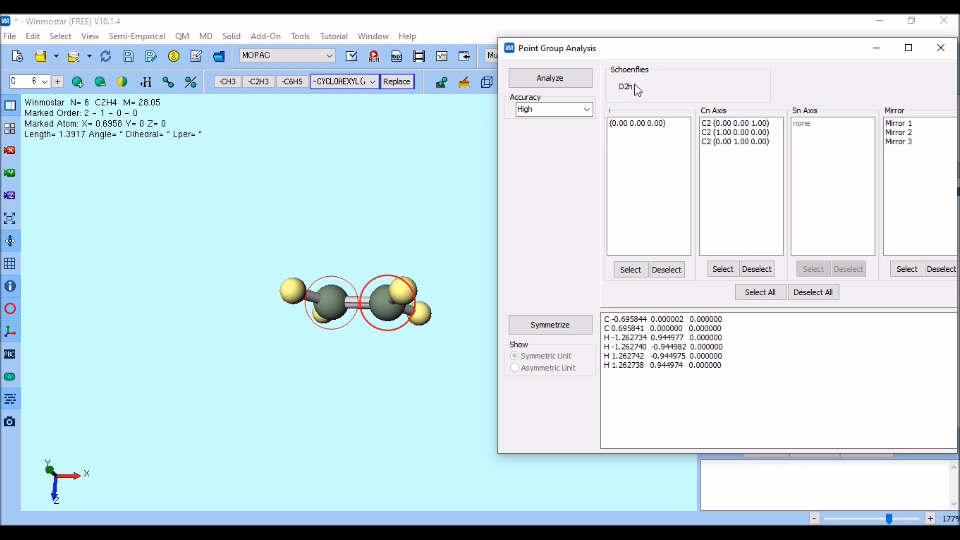
Display ethylene's inversion centre on its own, inspect it from another angle, and hide it again
{"action": "left_click_drag", "start_coordinate": [413, 274], "coordinate": [412, 338]}
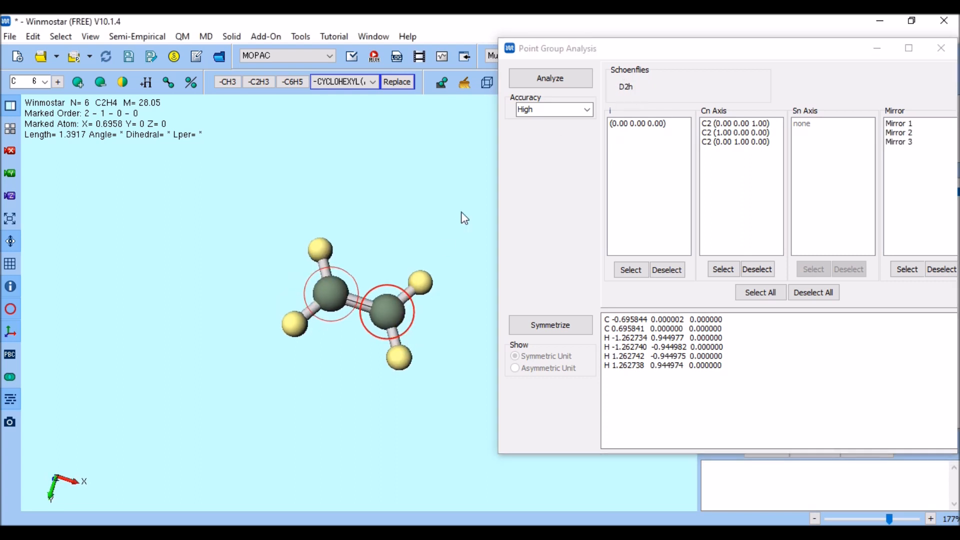
{"action": "left_click", "coordinate": [634, 125]}
{"action": "mouse_move", "coordinate": [430, 274]}
{"action": "left_mouse_down"}
{"action": "mouse_move", "coordinate": [383, 332]}
{"action": "mouse_move", "coordinate": [419, 266]}
{"action": "left_mouse_up"}
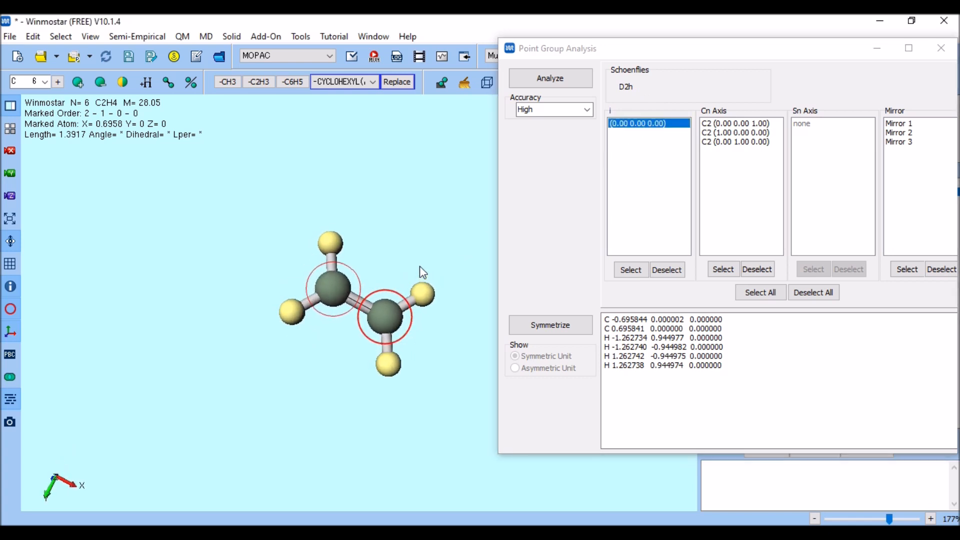
{"action": "left_click", "coordinate": [684, 124]}
Display ethylene's three C2 axes one after another, inspect them from several angles, and hide them all
{"action": "left_click", "coordinate": [736, 123]}
{"action": "mouse_move", "coordinate": [400, 275]}
{"action": "left_mouse_down"}
{"action": "mouse_move", "coordinate": [400, 306]}
{"action": "mouse_move", "coordinate": [398, 296]}
{"action": "left_mouse_up"}
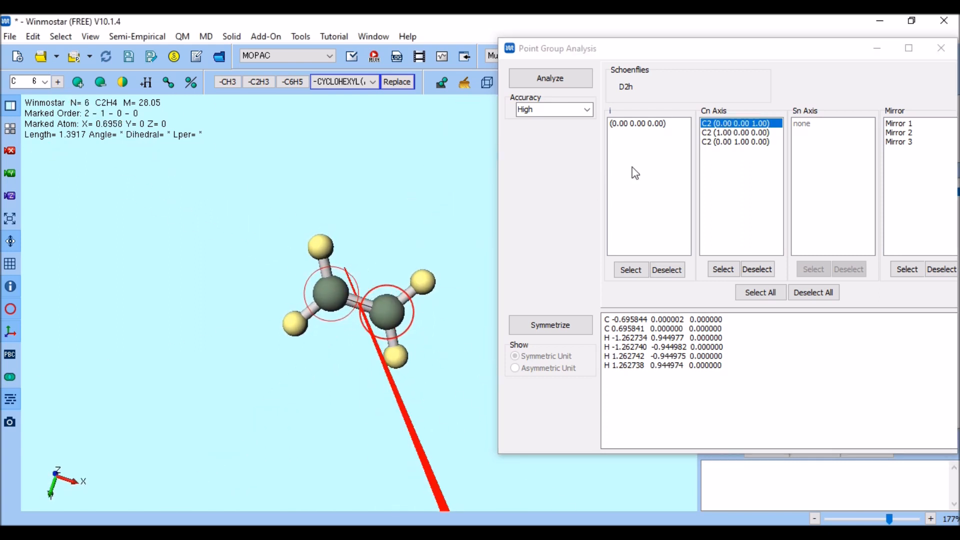
{"action": "left_click", "coordinate": [719, 133]}
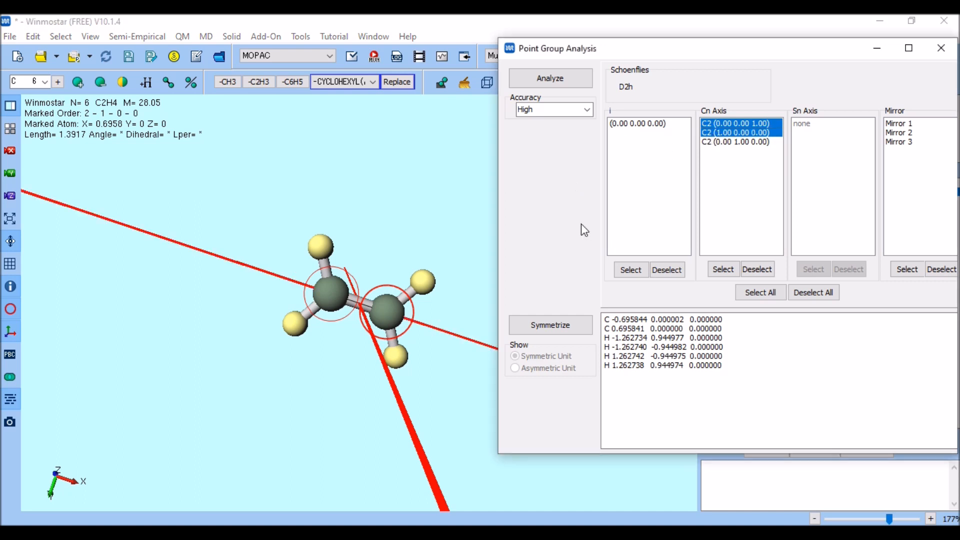
{"action": "left_click_drag", "start_coordinate": [393, 261], "coordinate": [382, 298]}
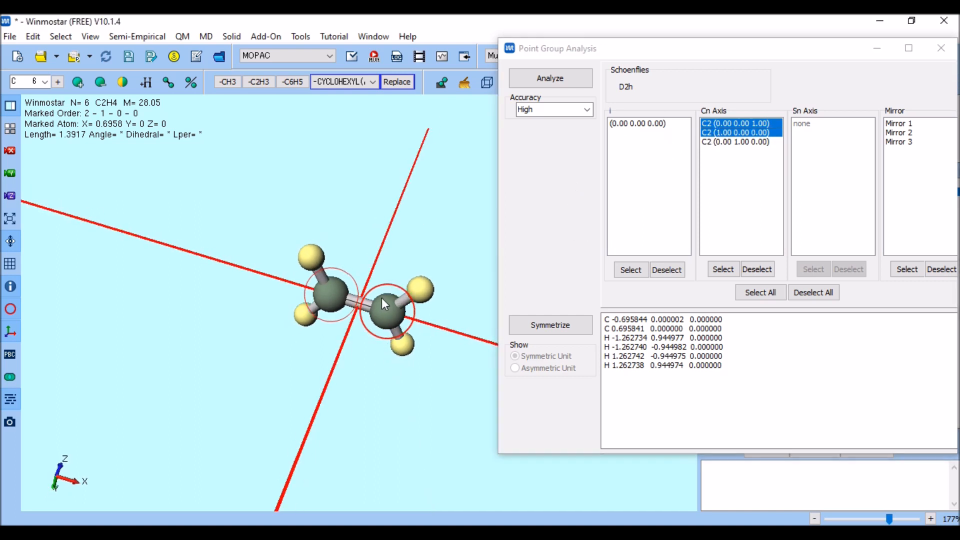
{"action": "left_click", "coordinate": [726, 142]}
{"action": "left_click_drag", "start_coordinate": [368, 346], "coordinate": [295, 330]}
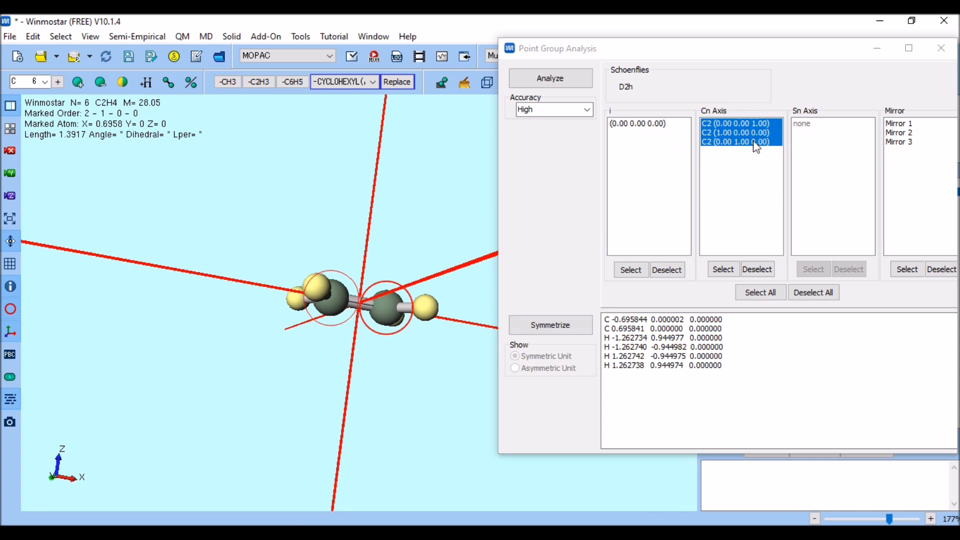
{"action": "left_click", "coordinate": [729, 124], "text": "ctrl"}
{"action": "left_click", "coordinate": [730, 132], "text": "ctrl"}
{"action": "left_click", "coordinate": [730, 142], "text": "ctrl"}
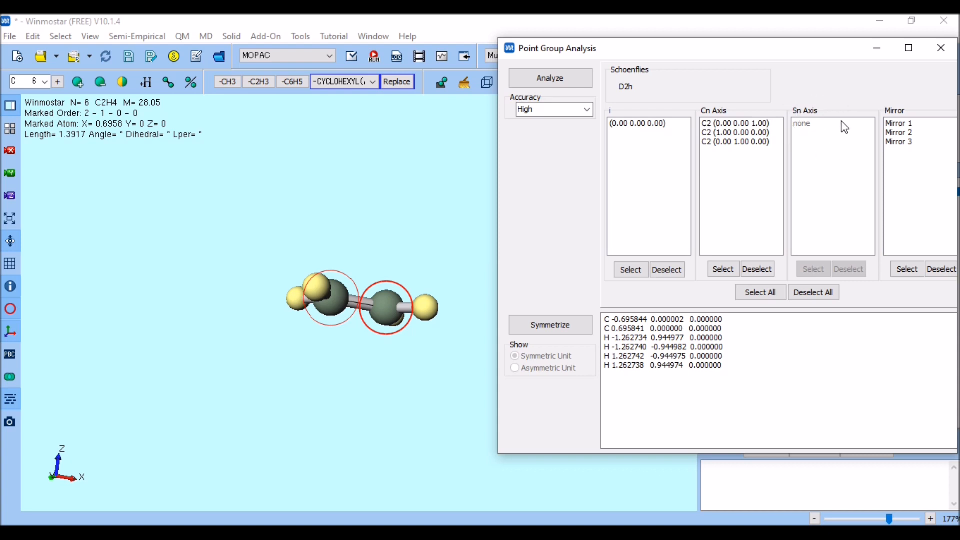
Display Mirror 1, 2 and 3 of ethylene successively, inspect the planes around the molecule, and close the analysis
{"action": "left_click", "coordinate": [909, 125]}
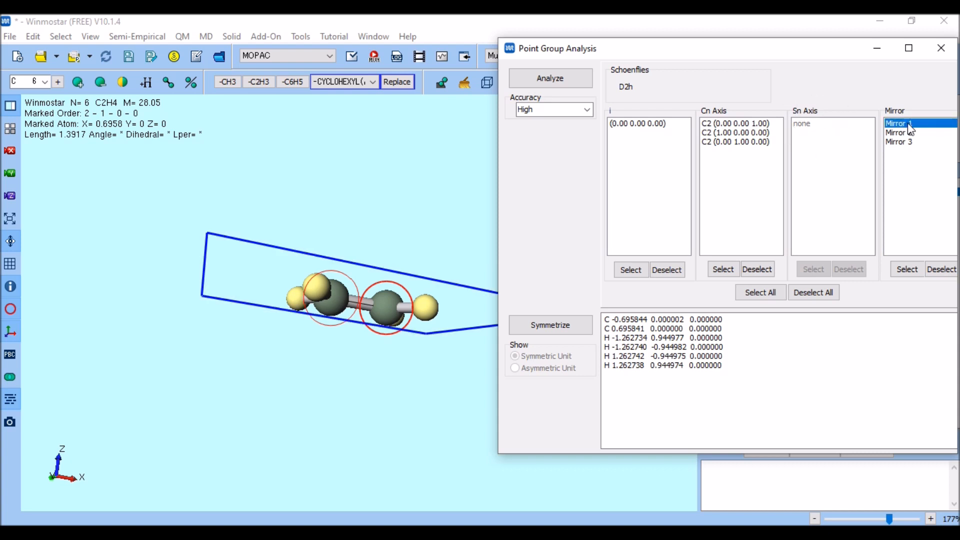
{"action": "left_click_drag", "start_coordinate": [490, 221], "coordinate": [337, 292]}
{"action": "left_click_drag", "start_coordinate": [419, 276], "coordinate": [406, 309]}
{"action": "left_click", "coordinate": [895, 133], "text": "ctrl"}
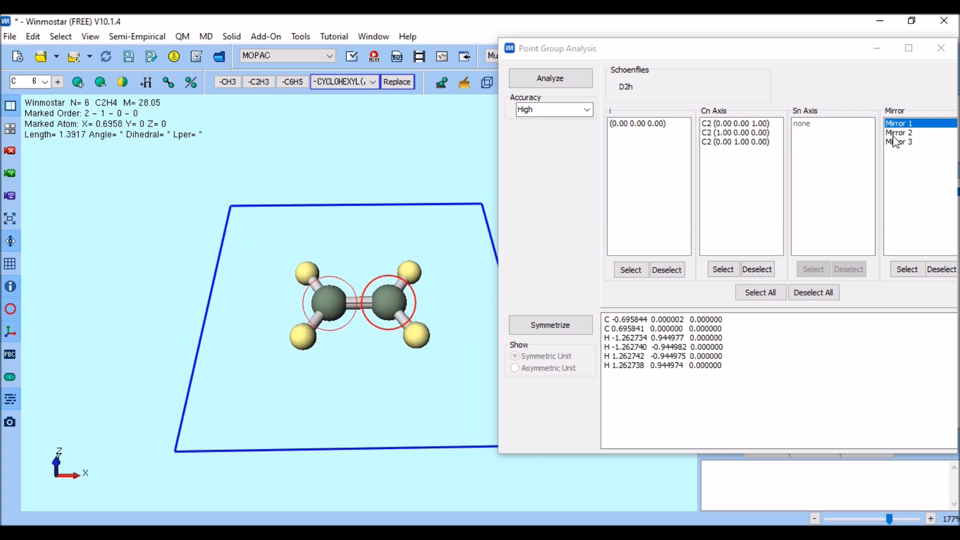
{"action": "left_click_drag", "start_coordinate": [444, 243], "coordinate": [437, 256]}
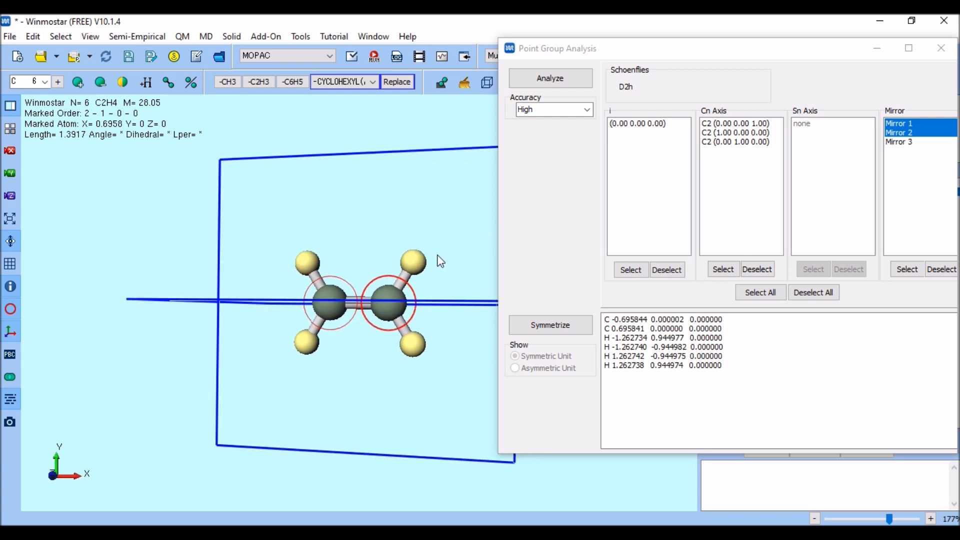
{"action": "left_click", "coordinate": [909, 142], "text": "ctrl"}
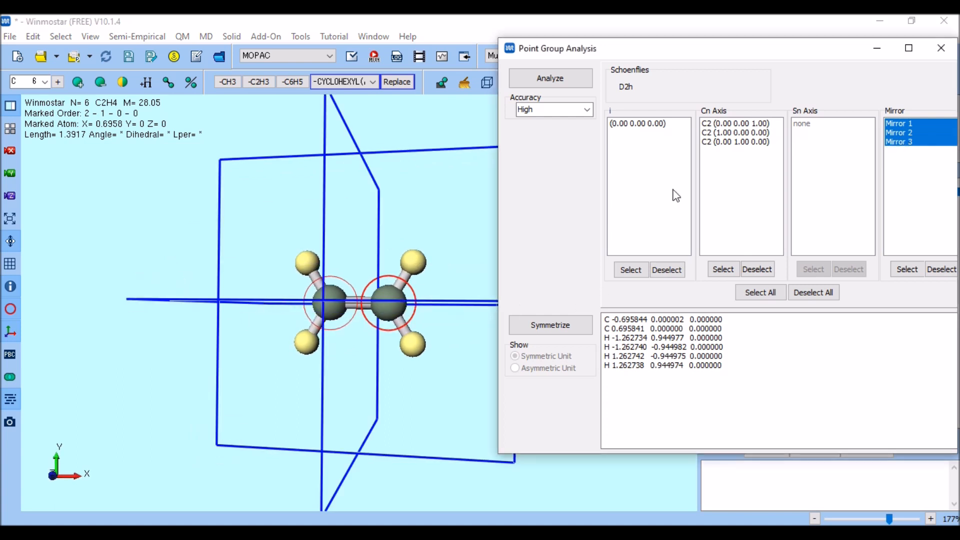
{"action": "left_click_drag", "start_coordinate": [397, 226], "coordinate": [396, 231]}
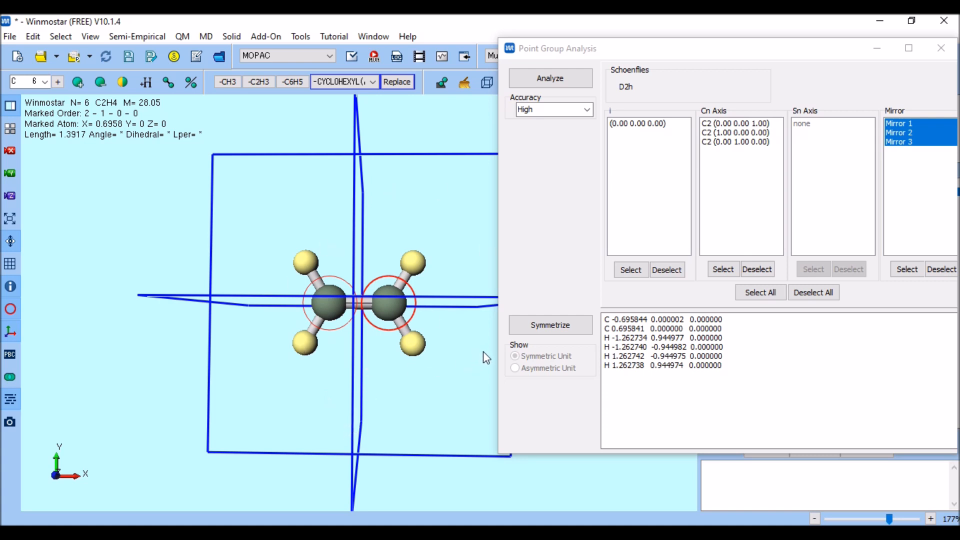
{"action": "left_click", "coordinate": [940, 48]}
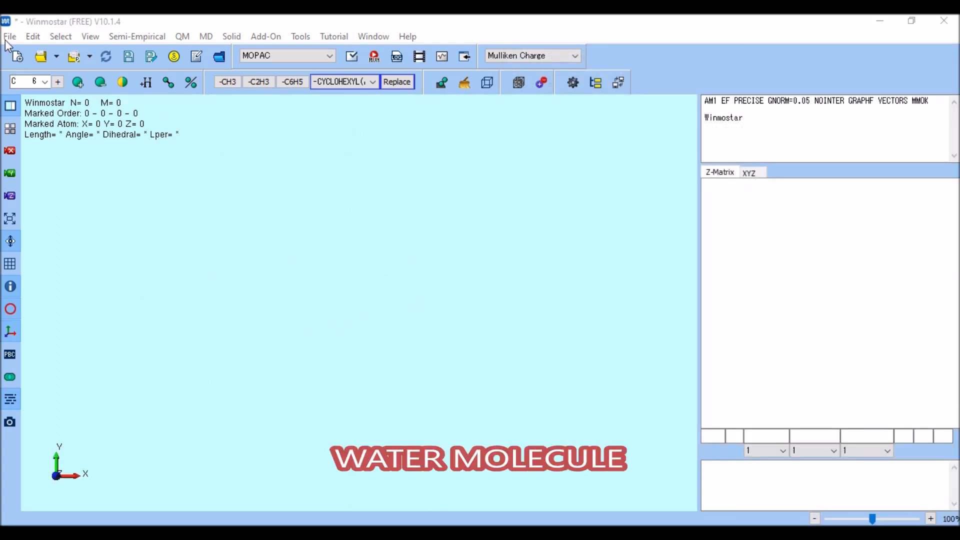
Place a single oxygen atom in the empty workspace
{"action": "left_click", "coordinate": [44, 82]}
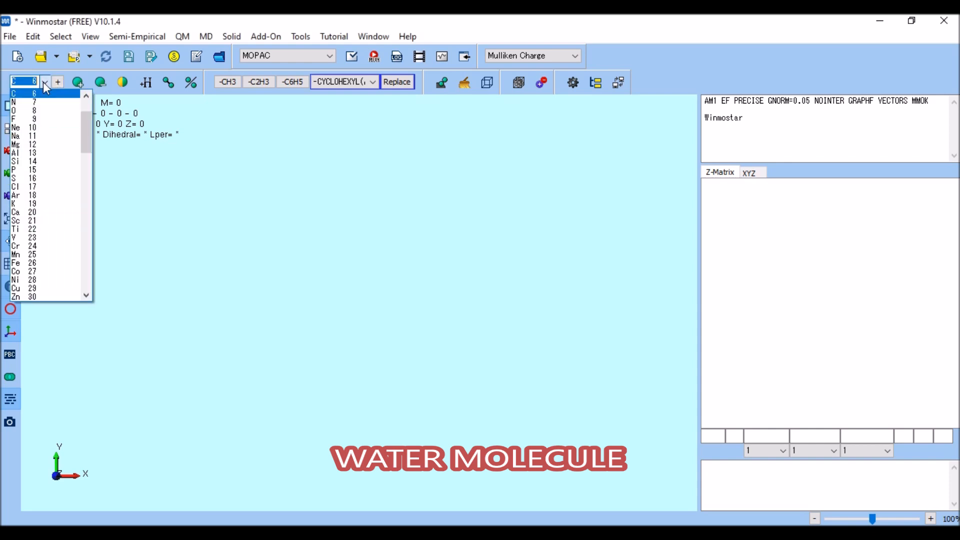
{"action": "left_click", "coordinate": [41, 116]}
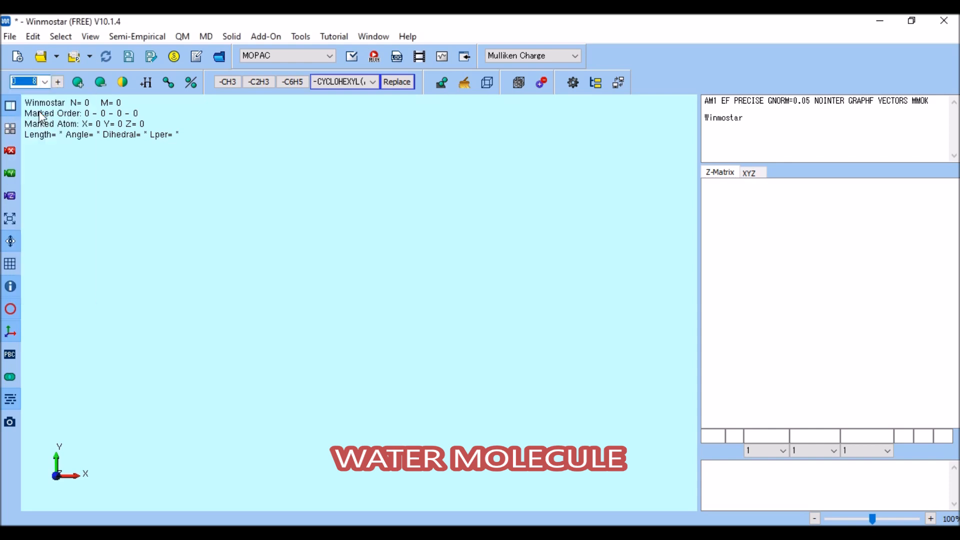
{"action": "left_click", "coordinate": [77, 83]}
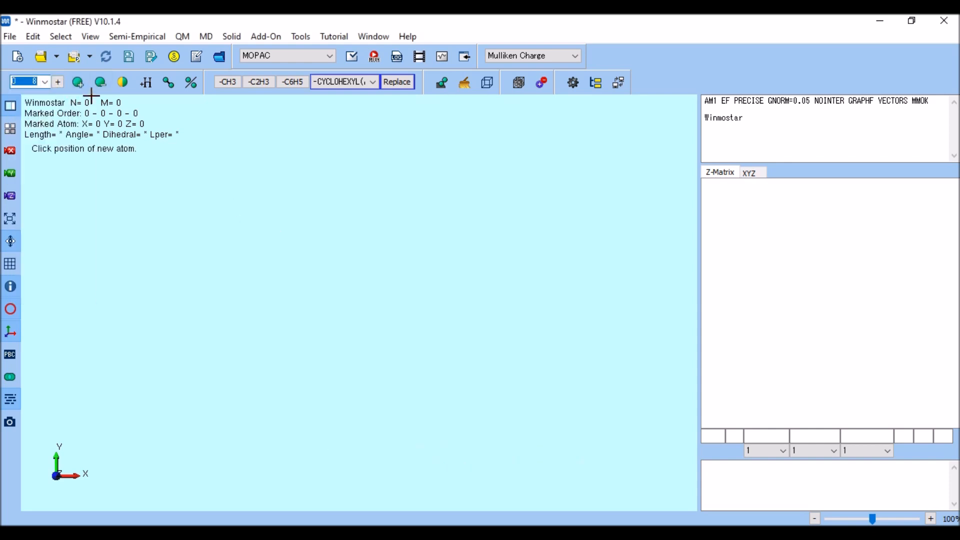
{"action": "left_click", "coordinate": [259, 262]}
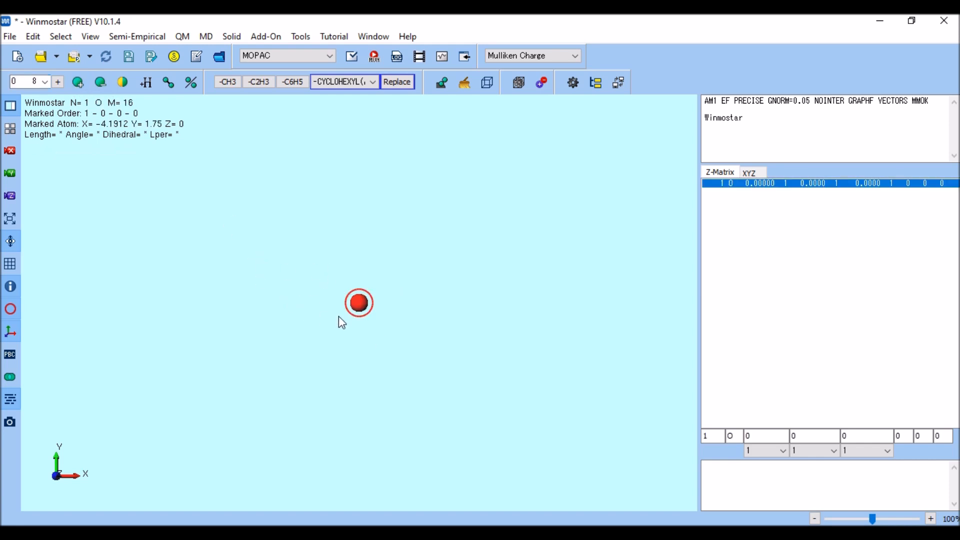
Add two hydrogen atoms to the oxygen to build water, and clean up the molecule's geometry
{"action": "left_click", "coordinate": [147, 86]}
{"action": "left_click_drag", "start_coordinate": [386, 282], "coordinate": [335, 400]}
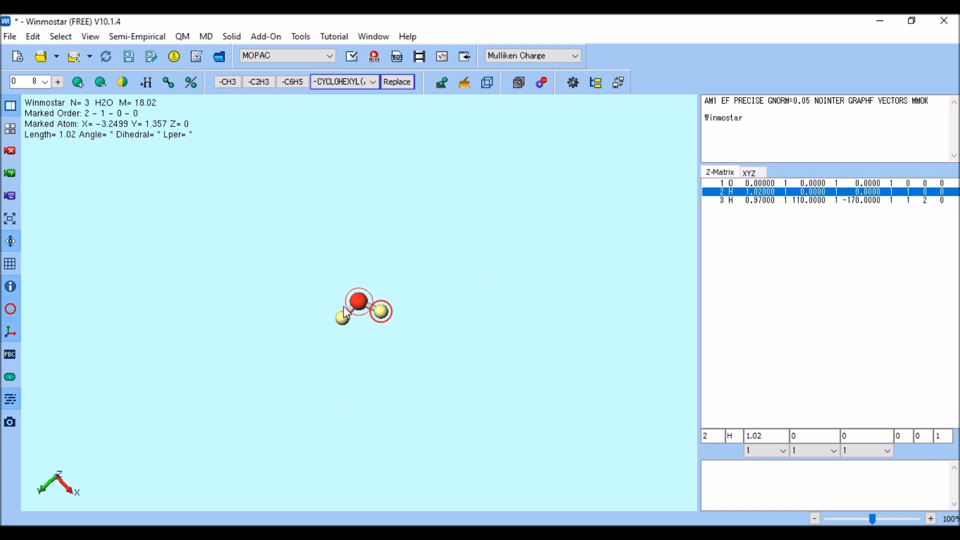
{"action": "scroll", "coordinate": [342, 329], "scroll_direction": "up", "scroll_amount": 3}
{"action": "left_click", "coordinate": [362, 268]}
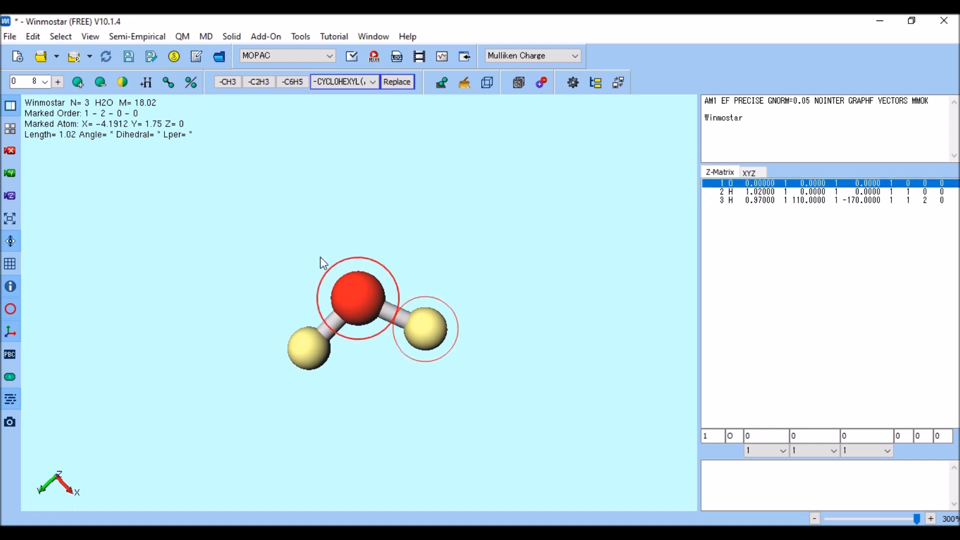
{"action": "left_click", "coordinate": [464, 83]}
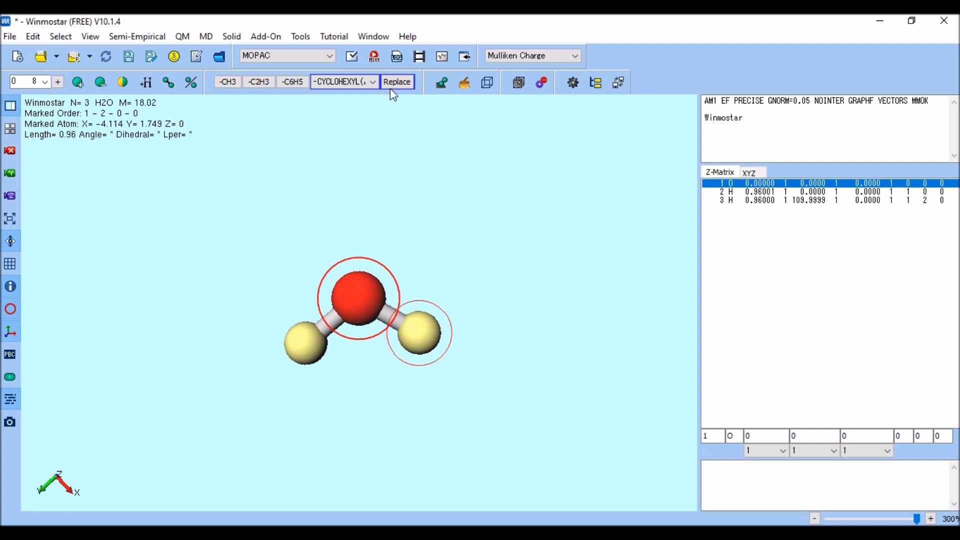
Run a Point Group Analysis on the water molecule with High accuracy
{"action": "left_click", "coordinate": [300, 36]}
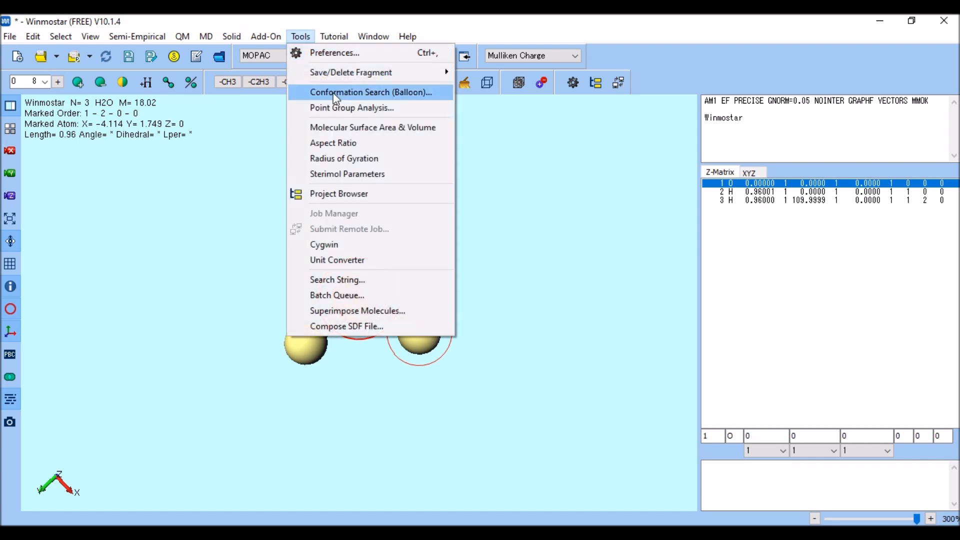
{"action": "left_click", "coordinate": [339, 109]}
{"action": "left_click_drag", "start_coordinate": [850, 22], "coordinate": [676, 48]}
{"action": "left_click", "coordinate": [582, 113]}
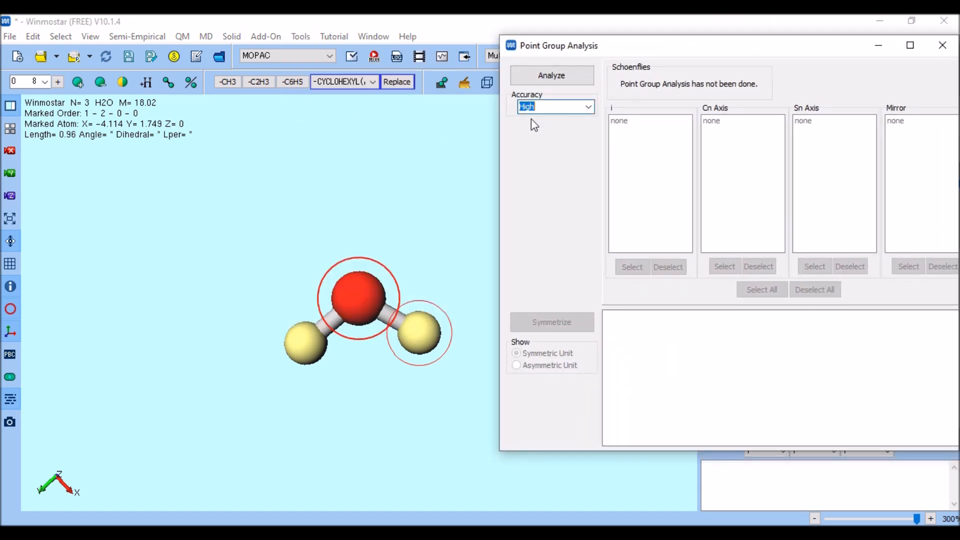
{"action": "left_click", "coordinate": [589, 112]}
{"action": "left_click", "coordinate": [545, 118]}
{"action": "left_click", "coordinate": [561, 79]}
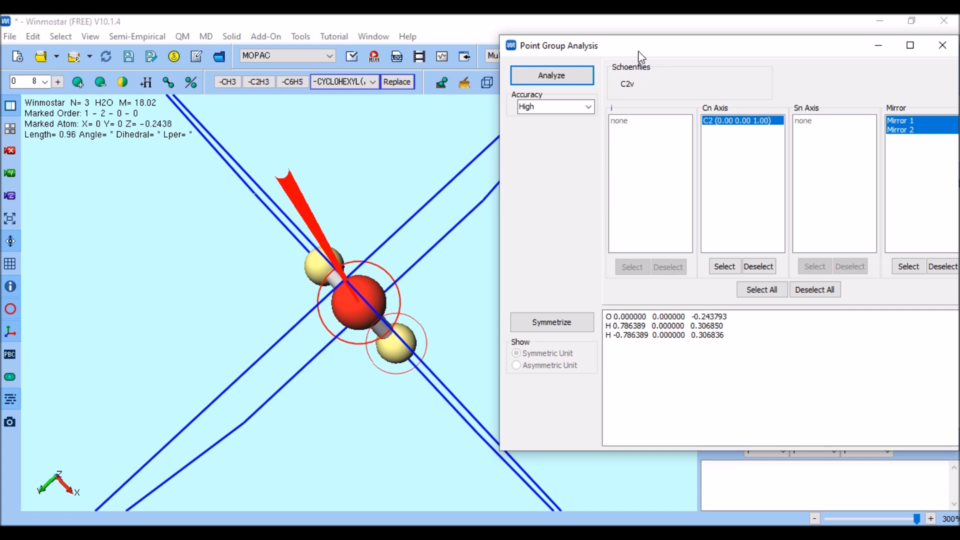
Inspect all of water's symmetry elements around the molecule together, and hide them all
{"action": "left_click_drag", "start_coordinate": [390, 211], "coordinate": [357, 267]}
{"action": "scroll", "coordinate": [365, 248], "scroll_direction": "down", "scroll_amount": 6}
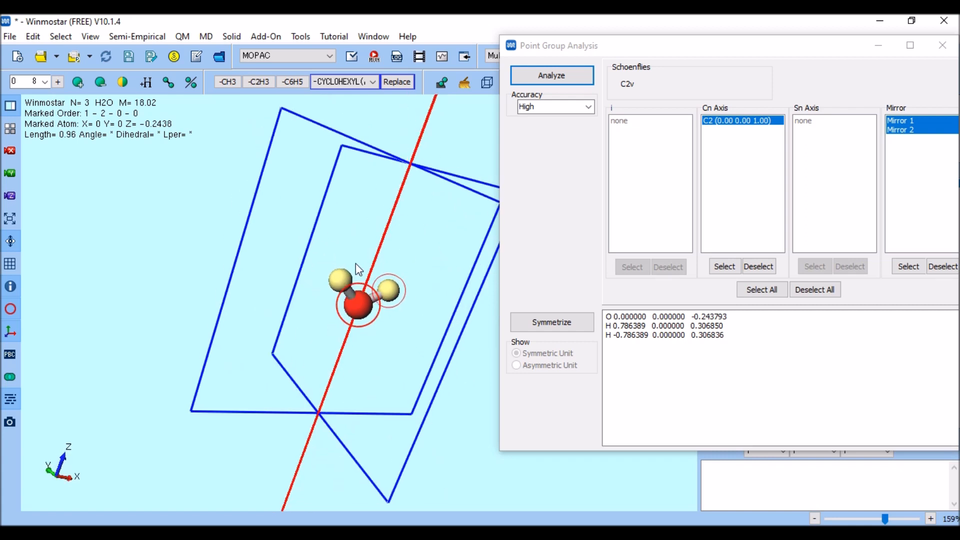
{"action": "left_click", "coordinate": [813, 295]}
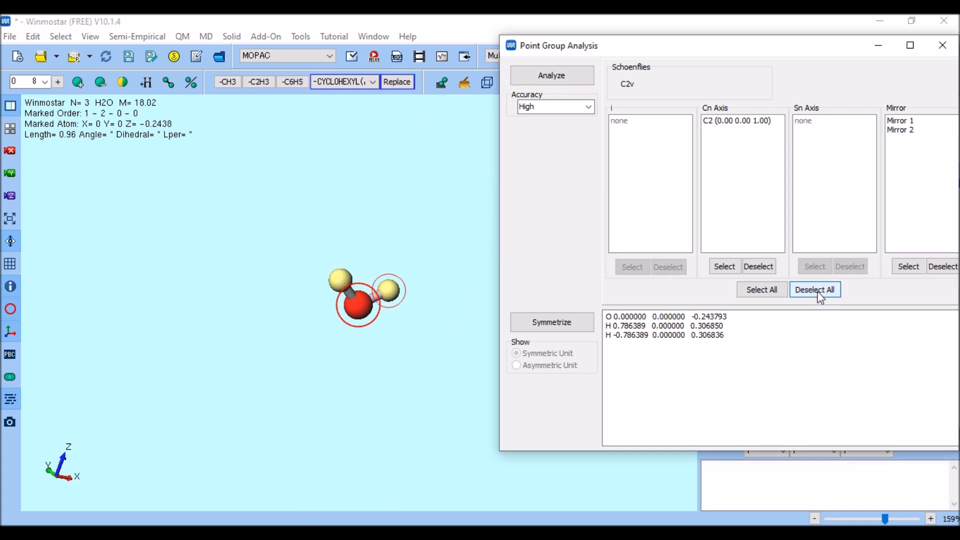
Turn the water molecule upright with oxygen above the hydrogens, and display its C2 axis for inspection
{"action": "scroll", "coordinate": [328, 294], "scroll_direction": "up", "scroll_amount": 6}
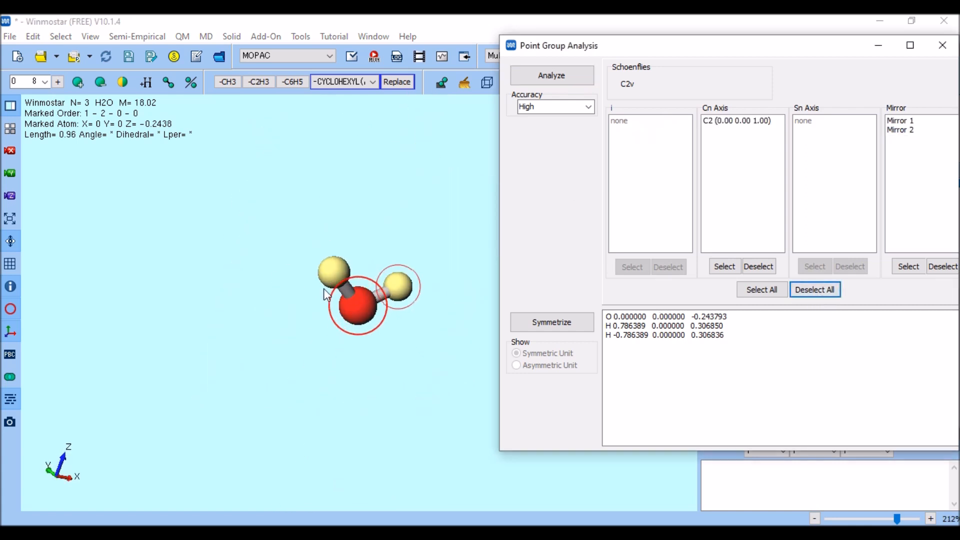
{"action": "left_click_drag", "start_coordinate": [330, 300], "coordinate": [382, 408]}
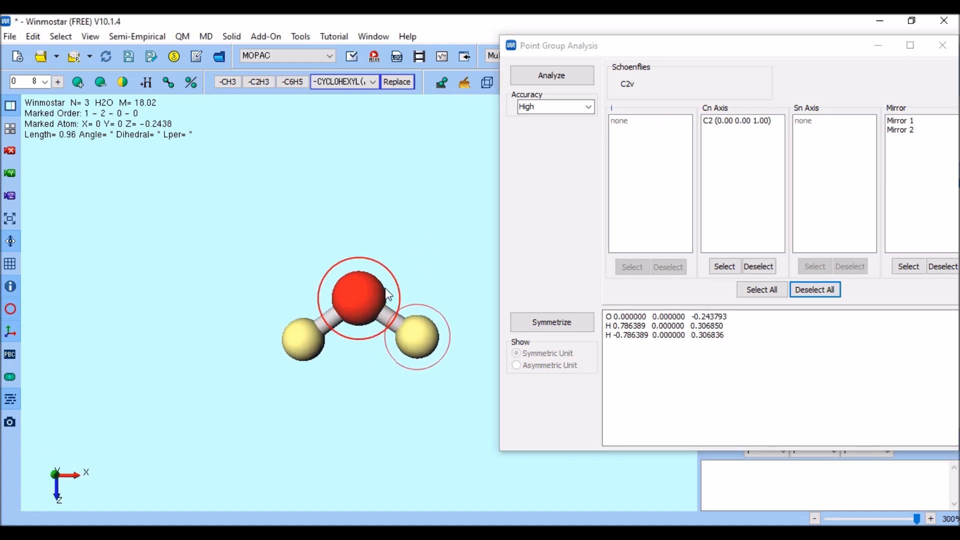
{"action": "scroll", "coordinate": [387, 295], "scroll_direction": "down", "scroll_amount": 6}
{"action": "scroll", "coordinate": [388, 295], "scroll_direction": "up", "scroll_amount": 3}
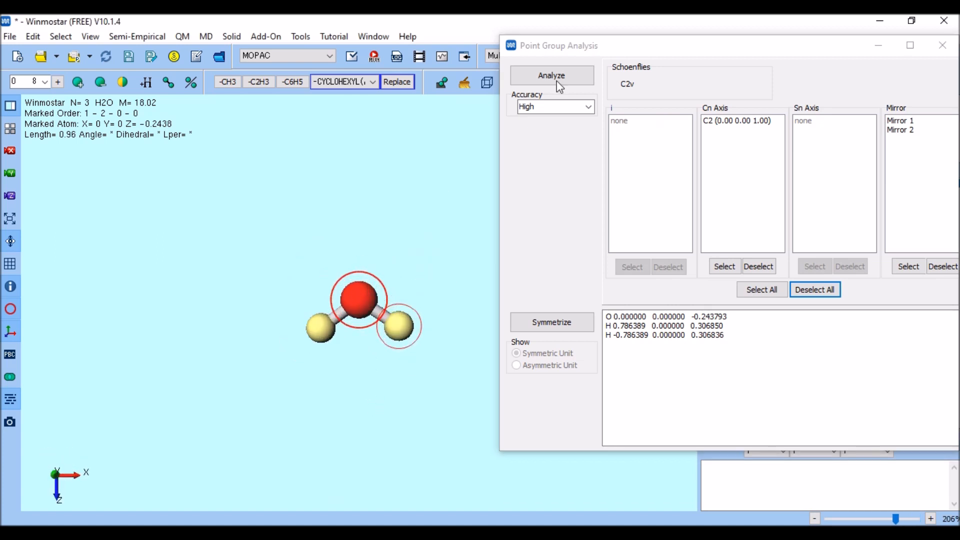
{"action": "left_click", "coordinate": [619, 124]}
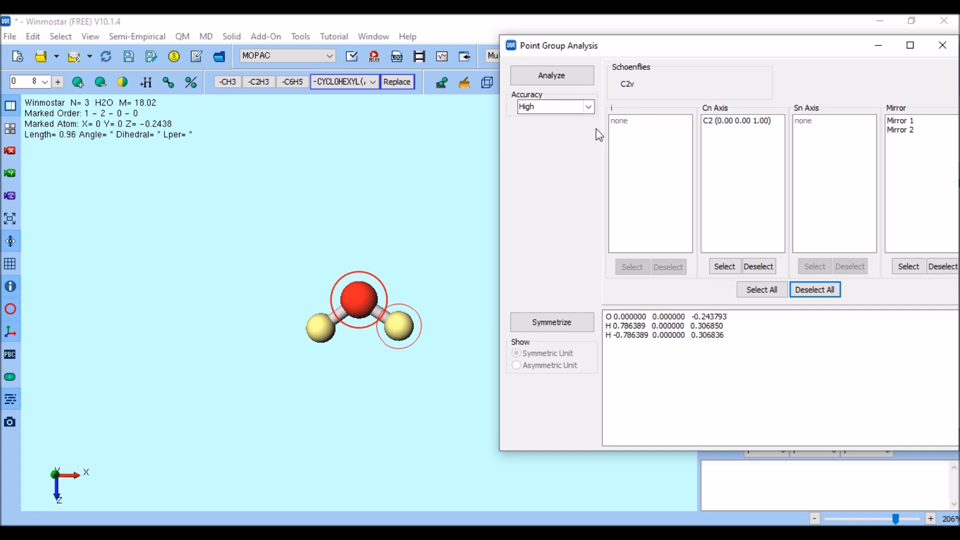
{"action": "left_click", "coordinate": [736, 129]}
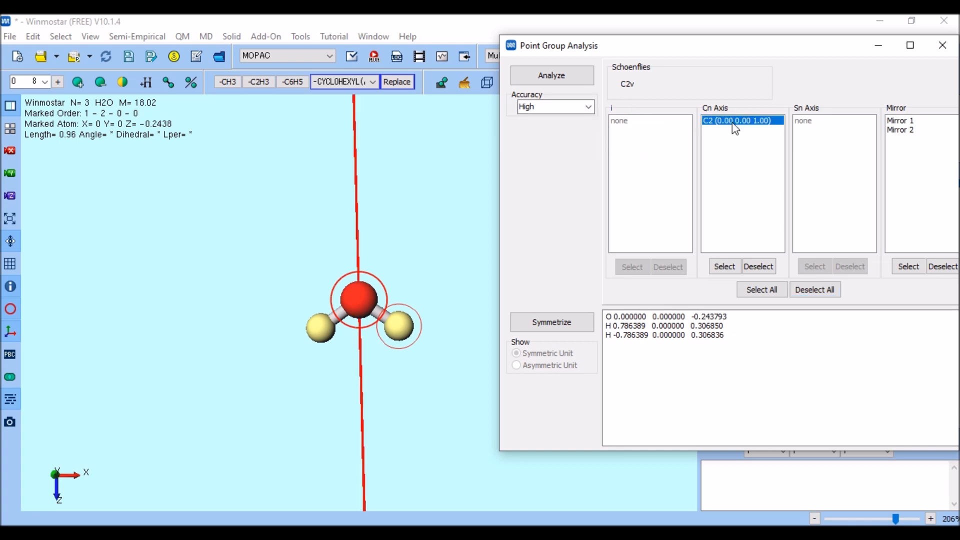
{"action": "left_click", "coordinate": [349, 251]}
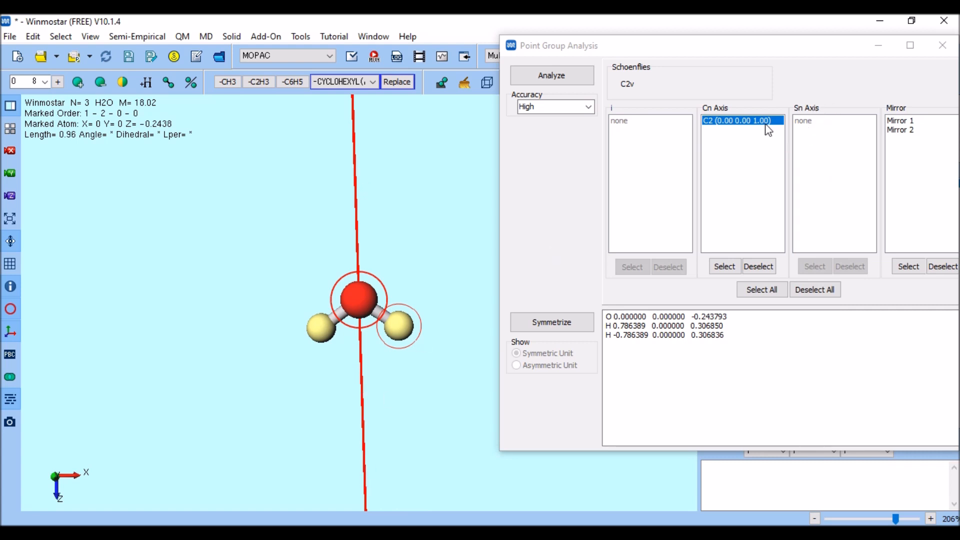
Display water's Mirror 1, hide the C2 axis, and inspect the plane containing the atoms
{"action": "left_click", "coordinate": [907, 122]}
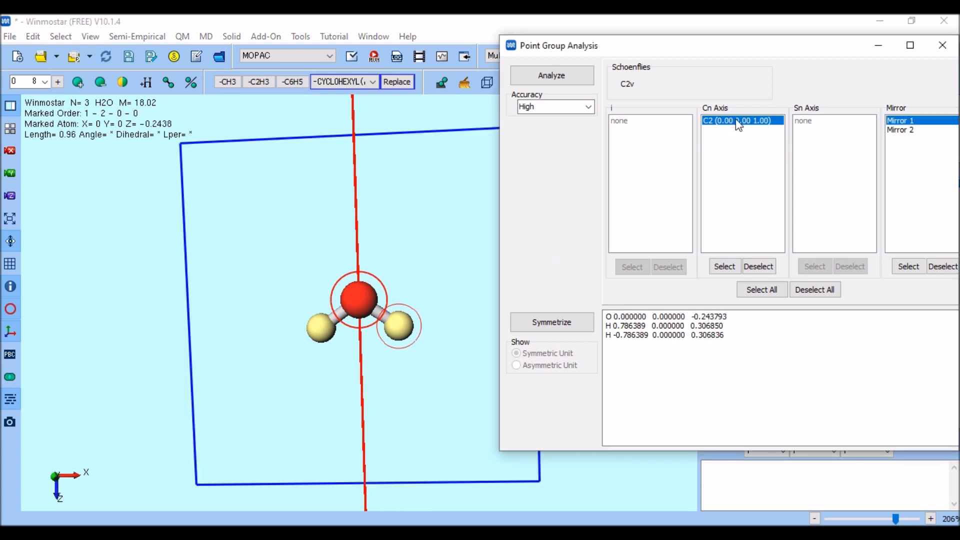
{"action": "left_click", "coordinate": [739, 123]}
{"action": "mouse_move", "coordinate": [412, 215]}
{"action": "left_mouse_down"}
{"action": "mouse_move", "coordinate": [429, 203]}
{"action": "mouse_move", "coordinate": [422, 155]}
{"action": "mouse_move", "coordinate": [416, 208]}
{"action": "left_mouse_up"}
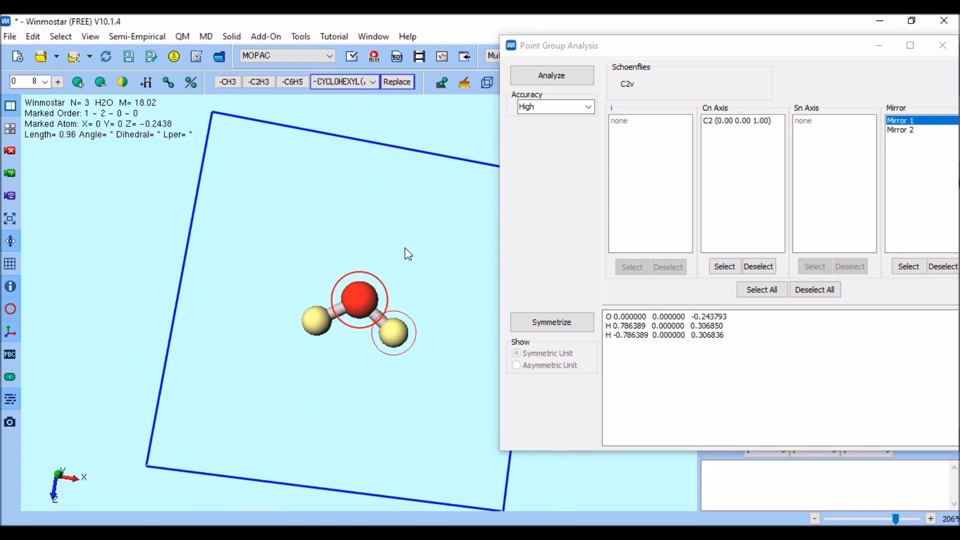
Display only Mirror 2 of water, inspect the plane through the oxygen from several angles, and close the analysis
{"action": "left_click", "coordinate": [908, 130]}
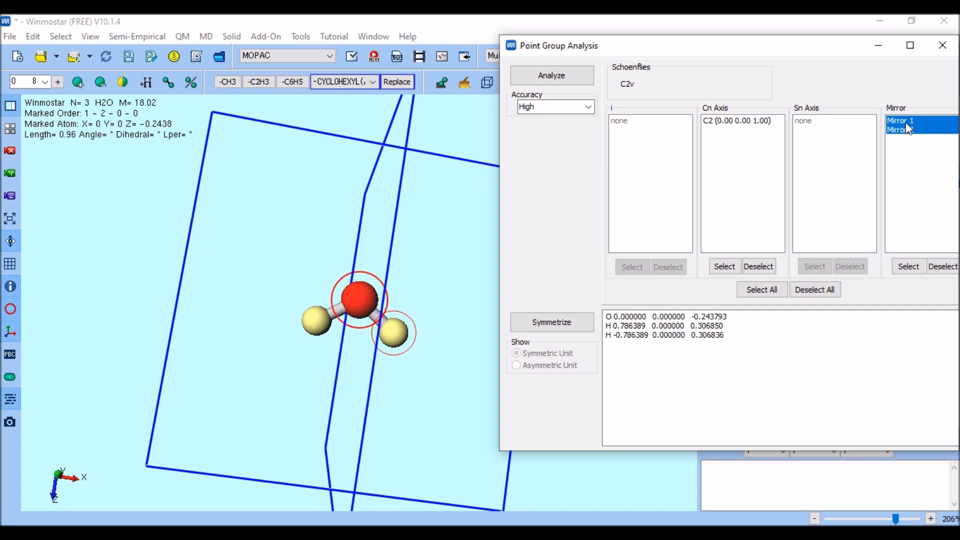
{"action": "left_click", "coordinate": [908, 129]}
{"action": "left_click_drag", "start_coordinate": [461, 230], "coordinate": [366, 235]}
{"action": "left_click_drag", "start_coordinate": [394, 265], "coordinate": [399, 267]}
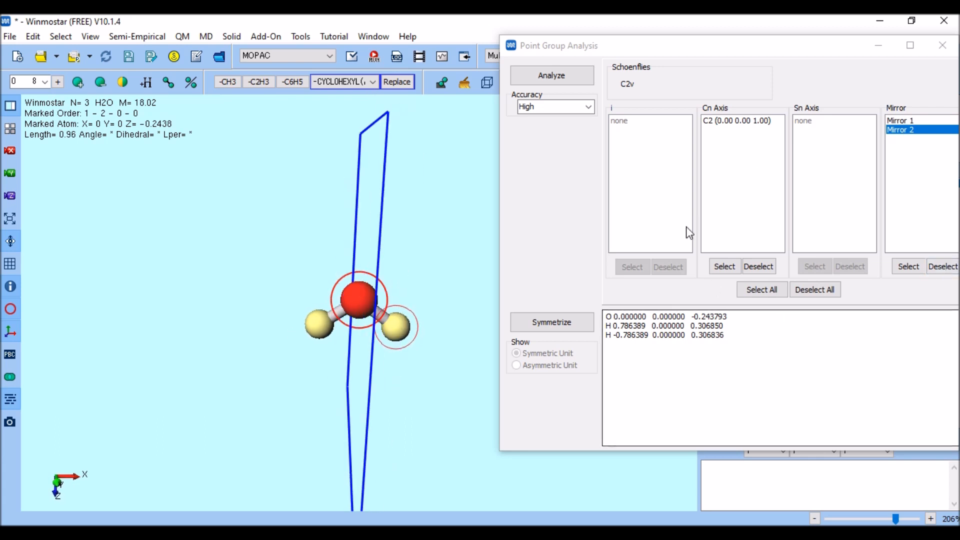
{"action": "left_click", "coordinate": [935, 47]}
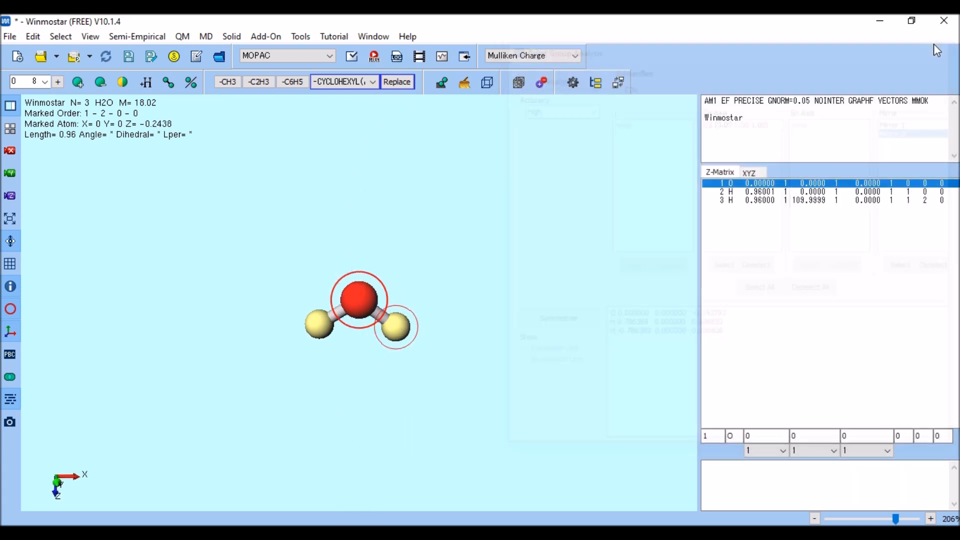